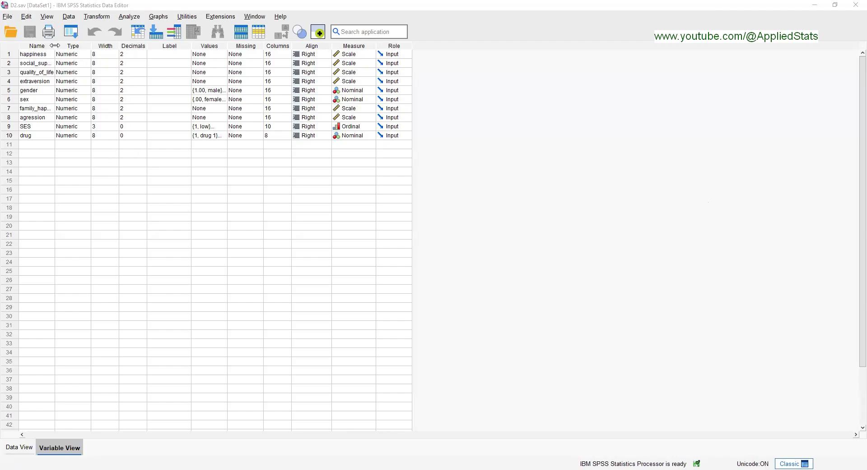
- Widen the Name column so the full variable names fit, and open the PROCESS v4.2 regression procedure
left_click_drag(54, 45, 77, 45)
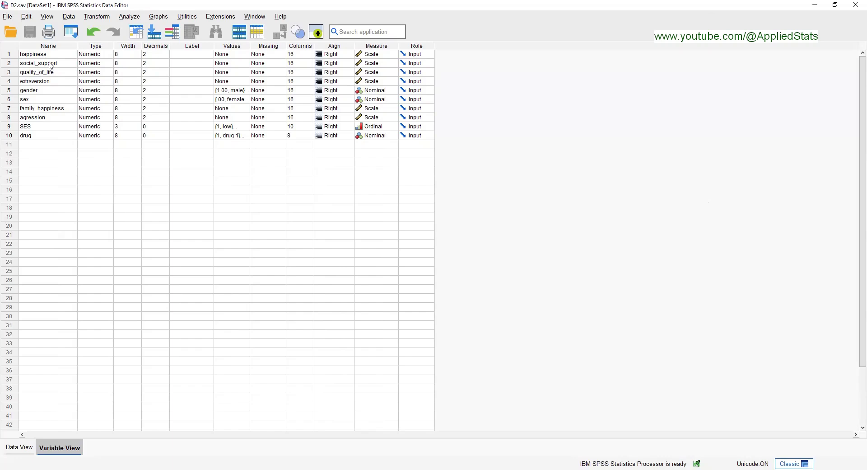
left_click(126, 18)
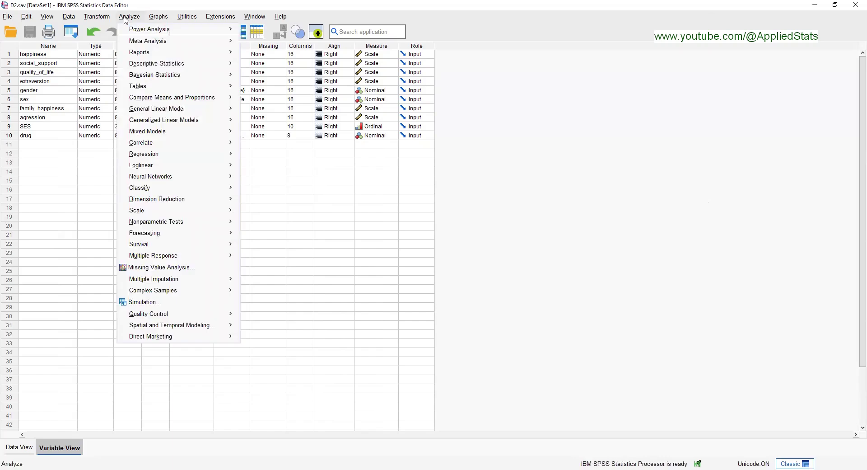
mouse_move(180, 157)
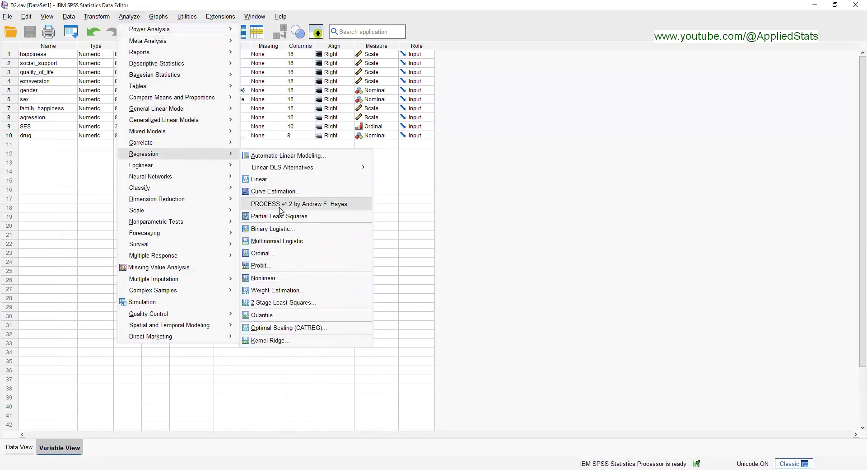
left_click(312, 205)
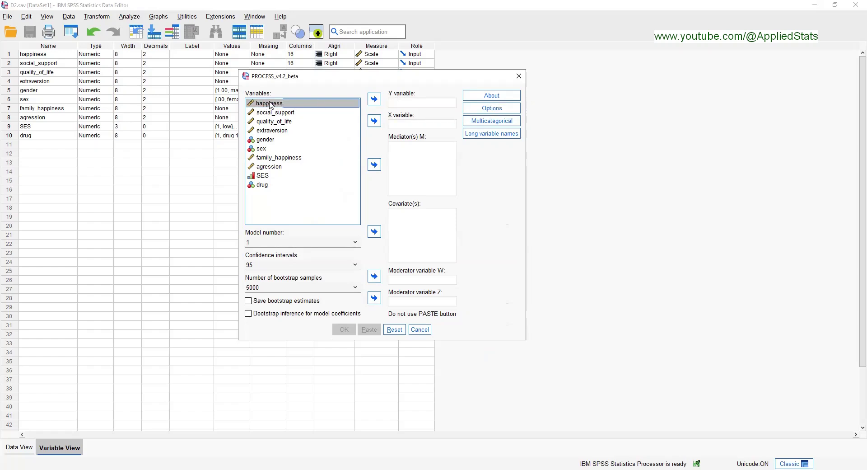
- Assign happiness as the Y variable, extraversion as the X variable and social_support as moderator variable W
left_click(374, 99)
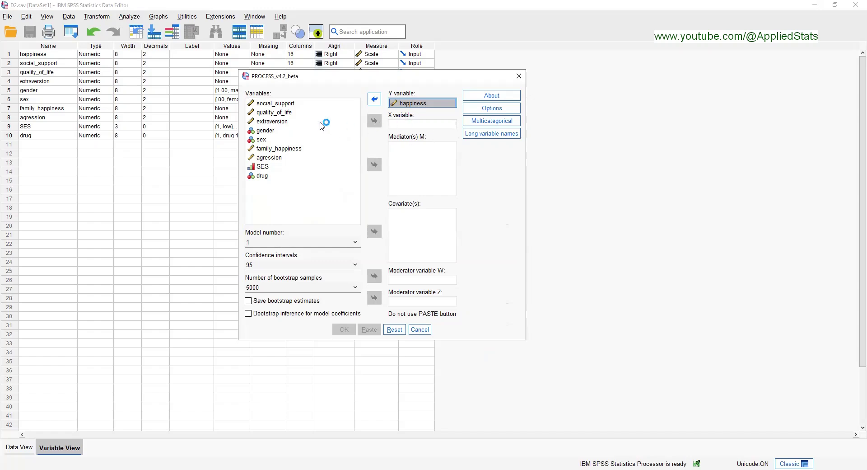
left_click(296, 122)
left_click(373, 121)
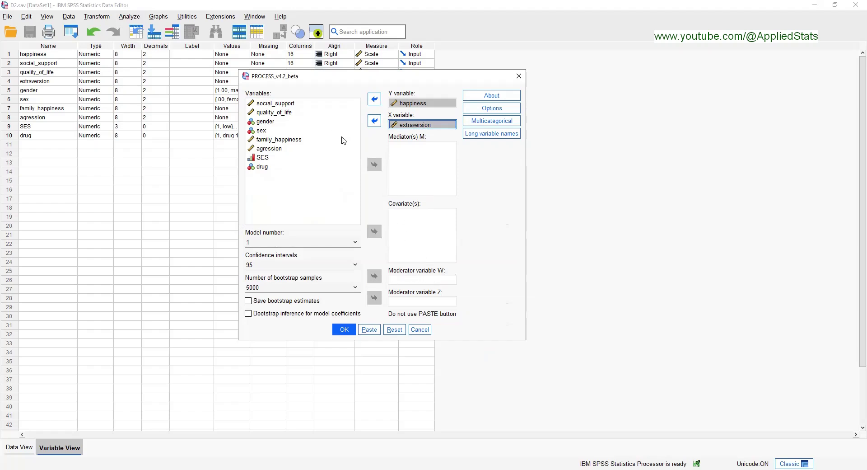
left_click(272, 103)
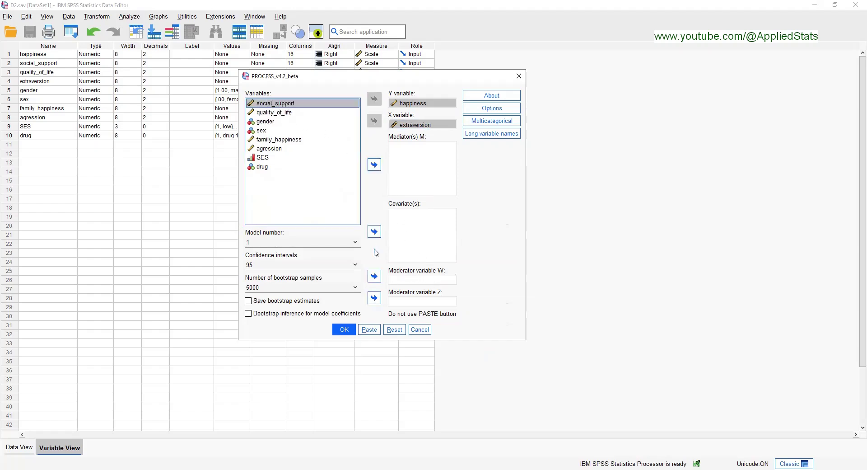
left_click(375, 276)
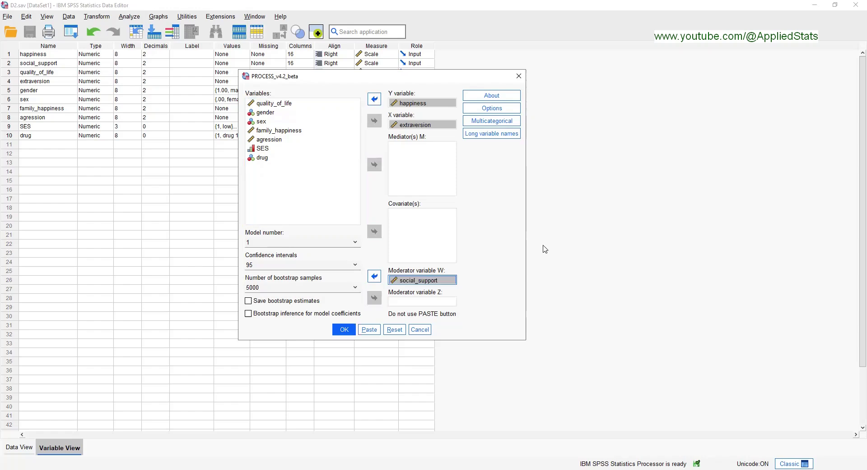
- In the PROCESS options, enable code generation for visualizing interactions and mean-center only continuous variables that define products
left_click(492, 108)
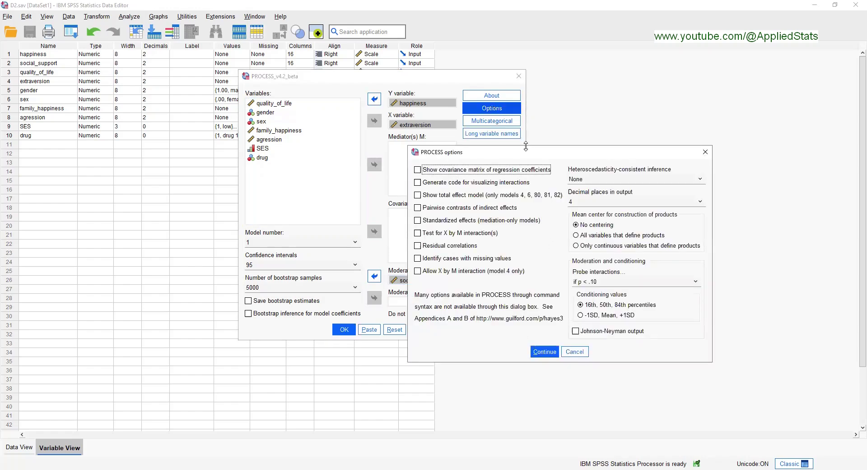
left_click_drag(526, 160, 390, 99)
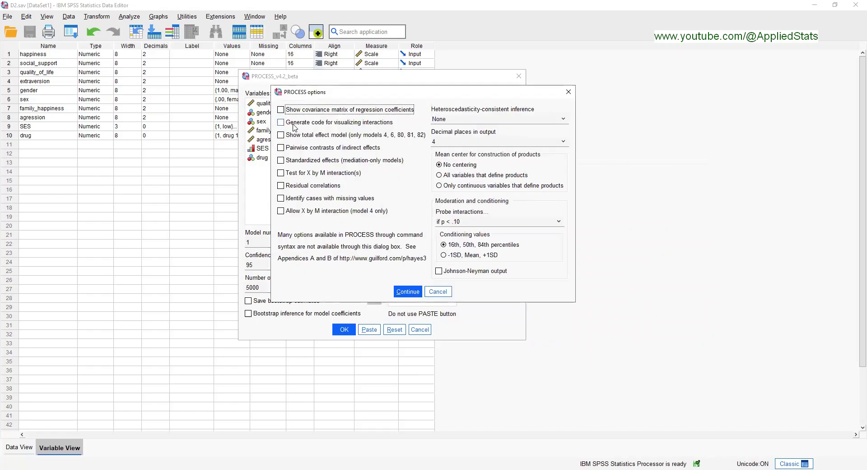
left_click(280, 123)
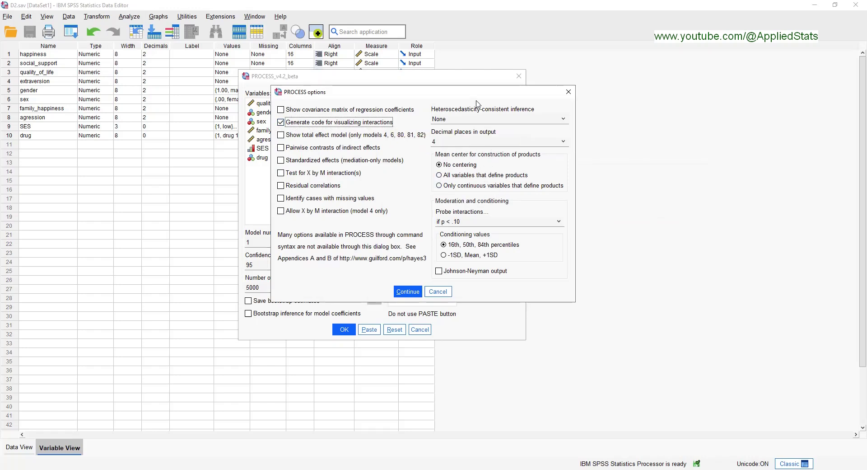
left_click_drag(465, 97, 407, 85)
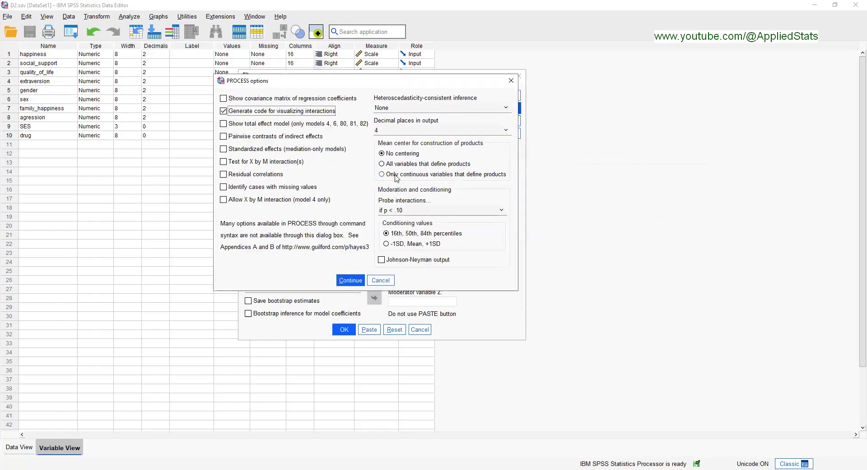
left_click(386, 176)
- Set the output to 3 decimal places and the conditioning values to -1SD, Mean, +1SD, and accept the options
left_click(397, 132)
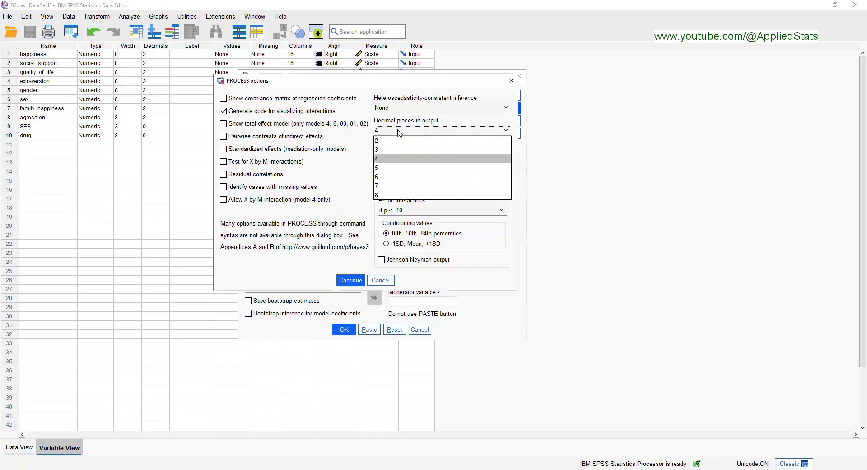
left_click(399, 132)
left_click(400, 131)
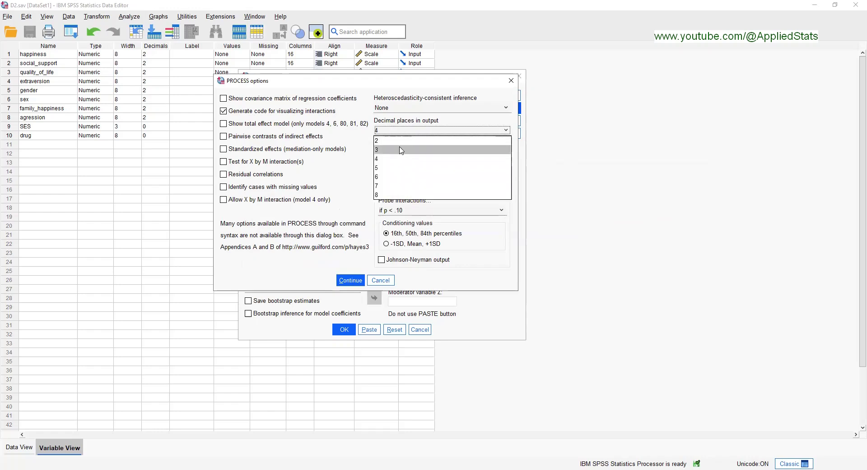
left_click(401, 150)
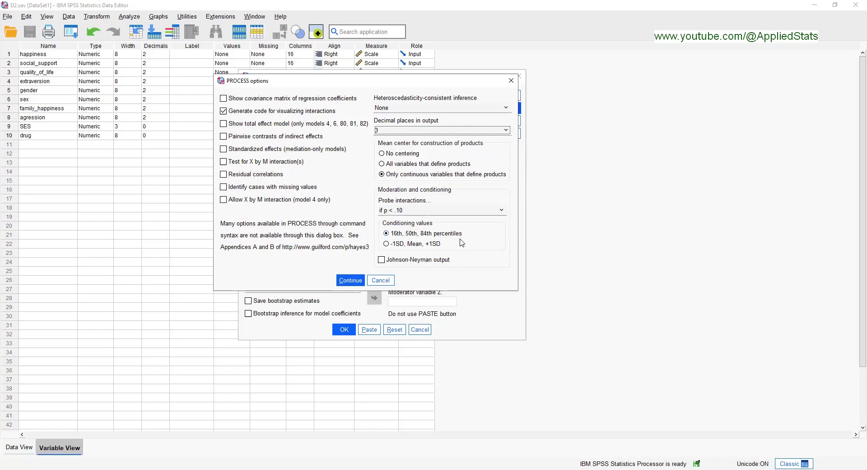
left_click(386, 245)
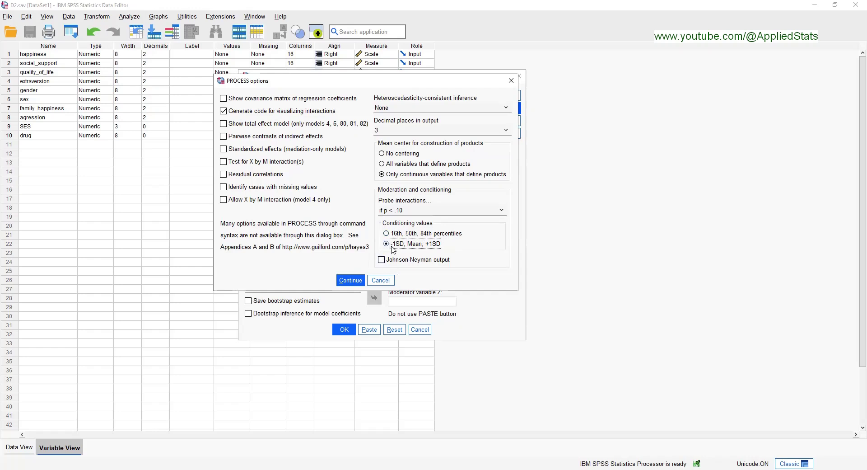
left_click(354, 283)
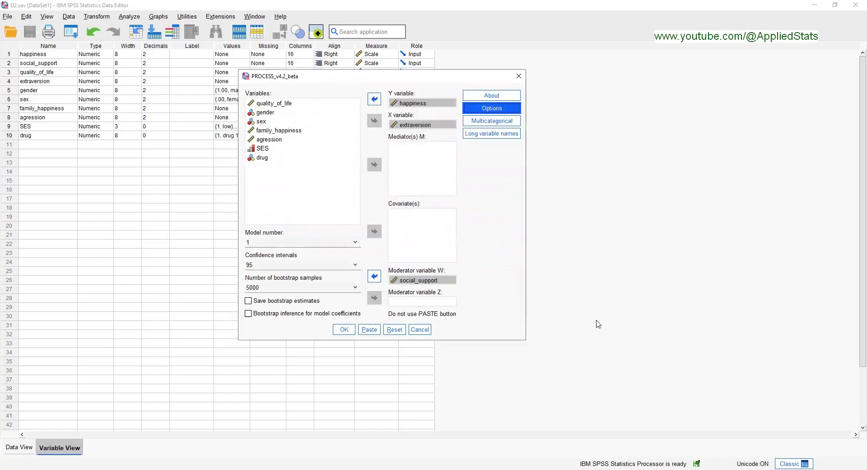
- Accept the risk of incorrect output from long variable names and run the PROCESS moderation analysis
left_click(495, 134)
left_click(229, 197)
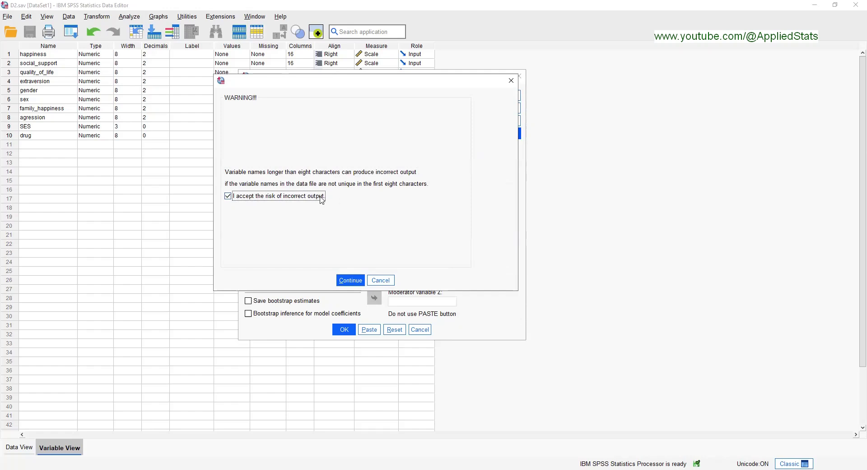
left_click(351, 281)
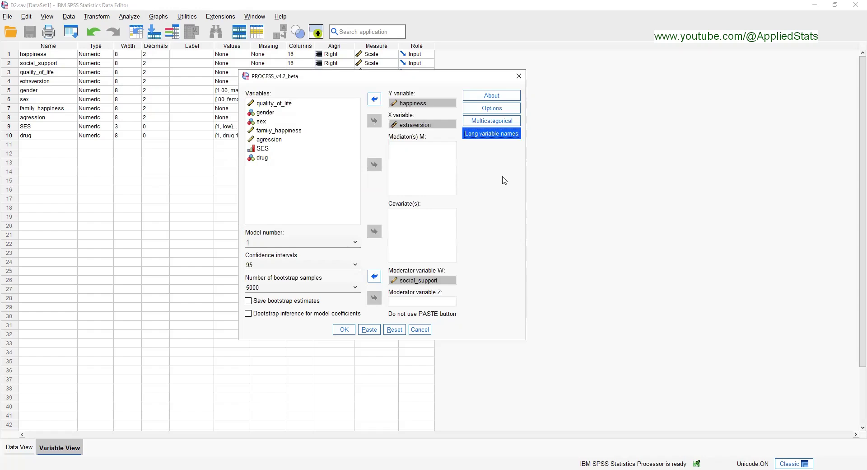
left_click(346, 331)
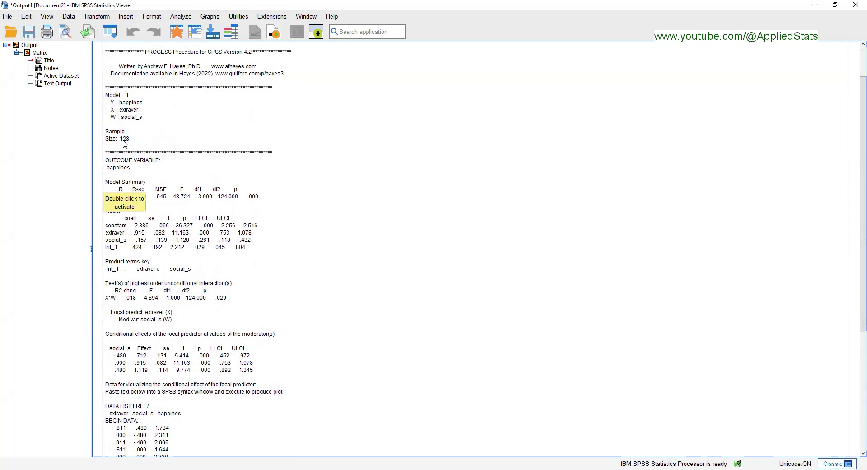
- Examine the PROCESS output: model summary, coefficients, interaction test and conditional effects at values of the moderator
left_click_drag(856, 154, 855, 215)
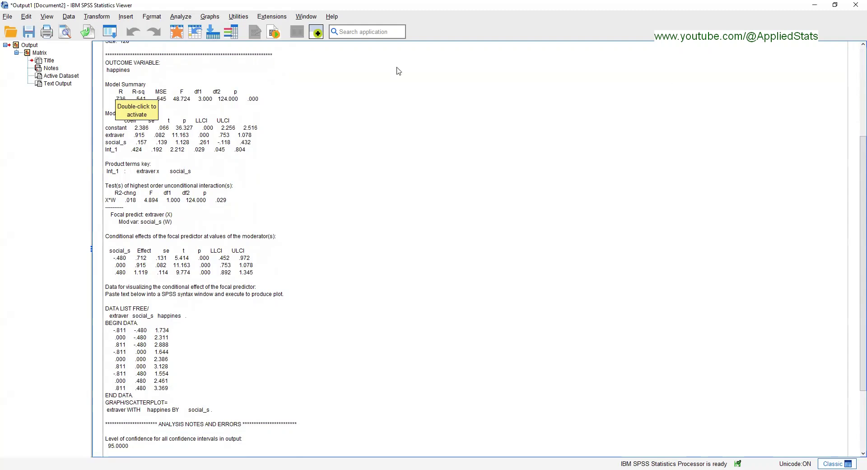
left_click(347, 259)
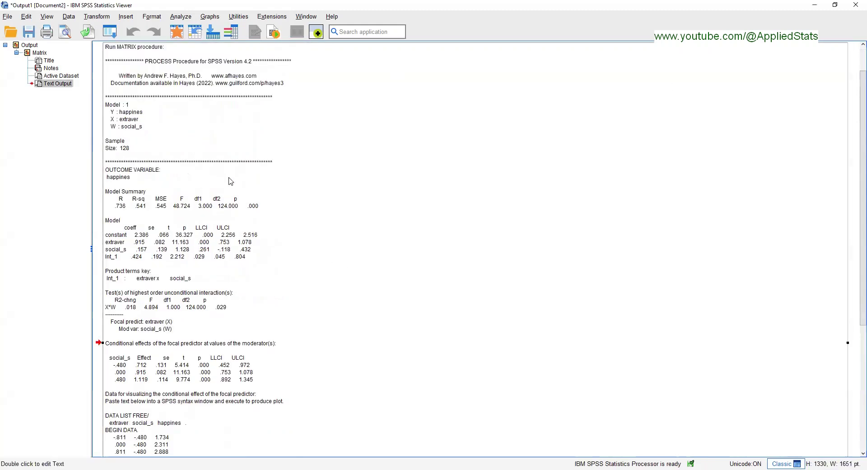
scroll(855, 150, "down", 3)
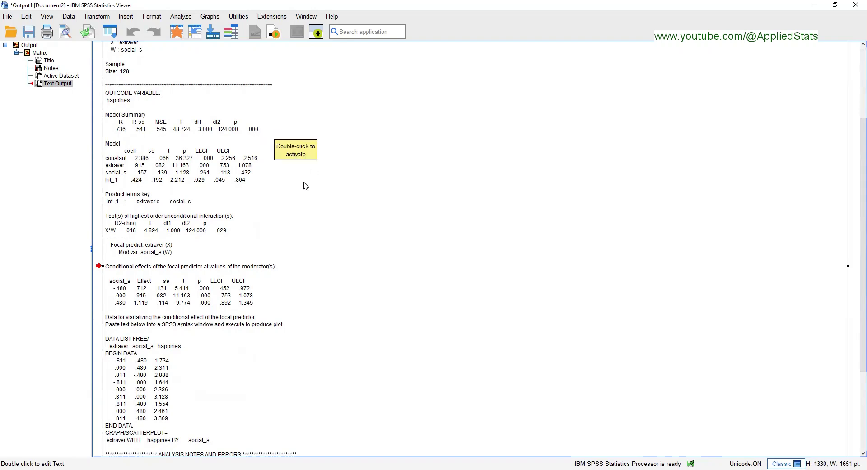
scroll(305, 185, "up", 1)
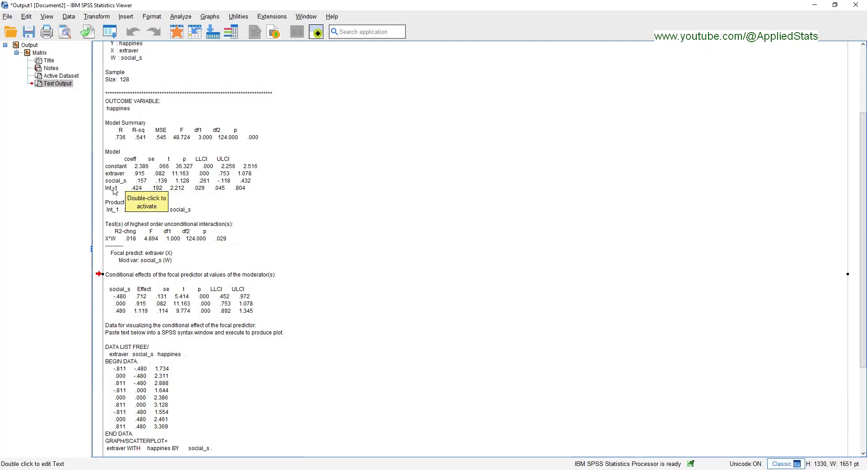
scroll(538, 248, "up", 3)
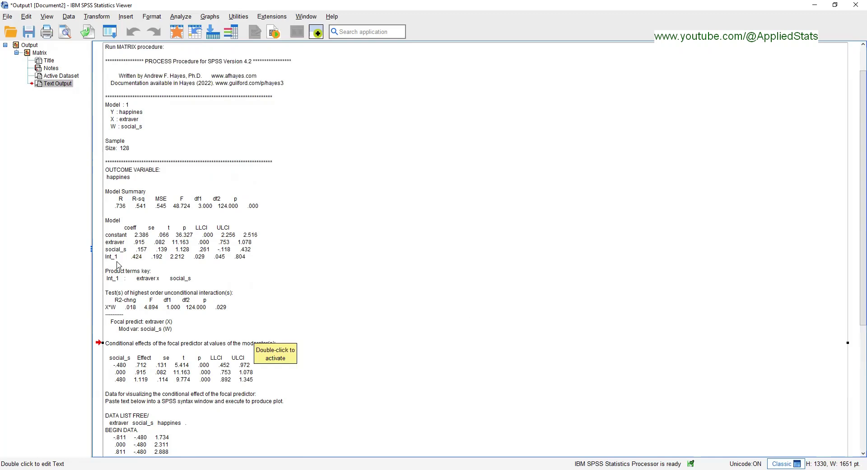
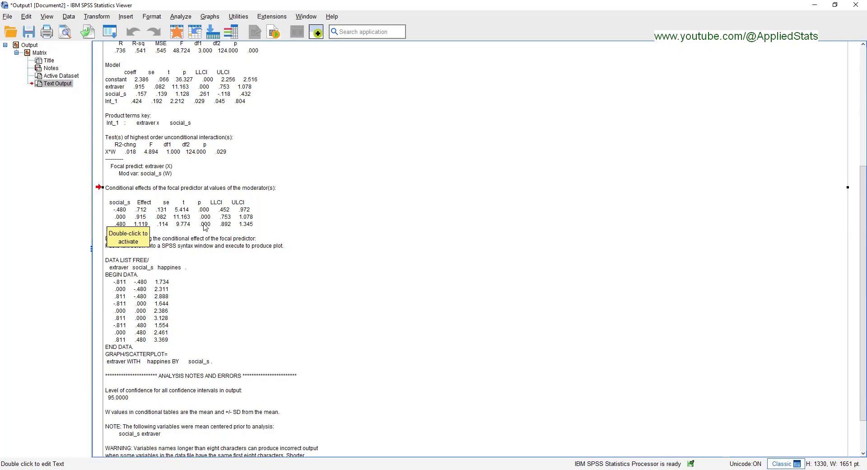
scroll(205, 227, "up", 2)
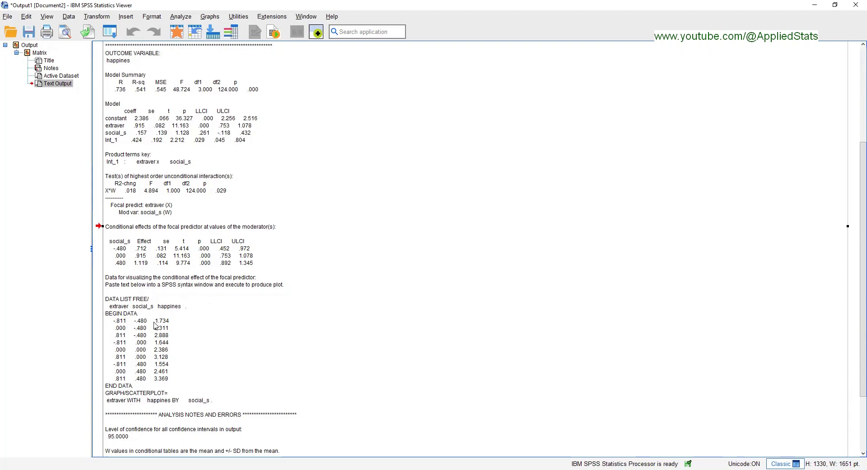
- Copy the plotting code from DATA LIST FREE/ through the GRAPH/SCATTERPLOT command out of the PROCESS text output
double_click(131, 323)
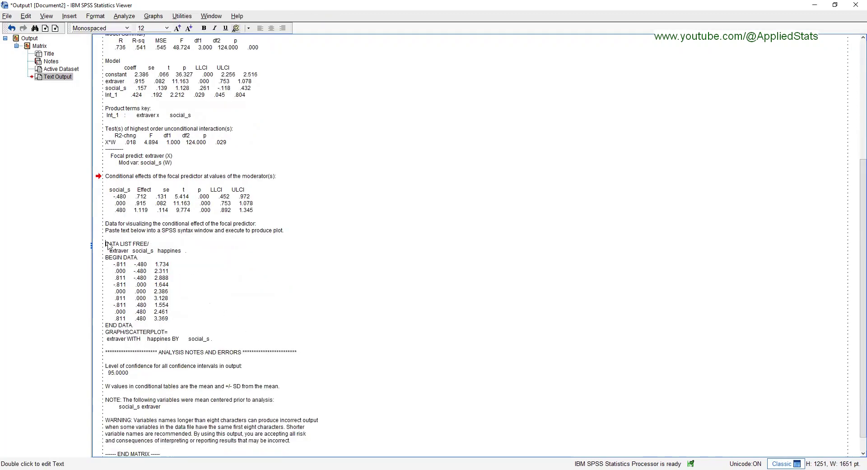
left_click_drag(108, 245, 227, 344)
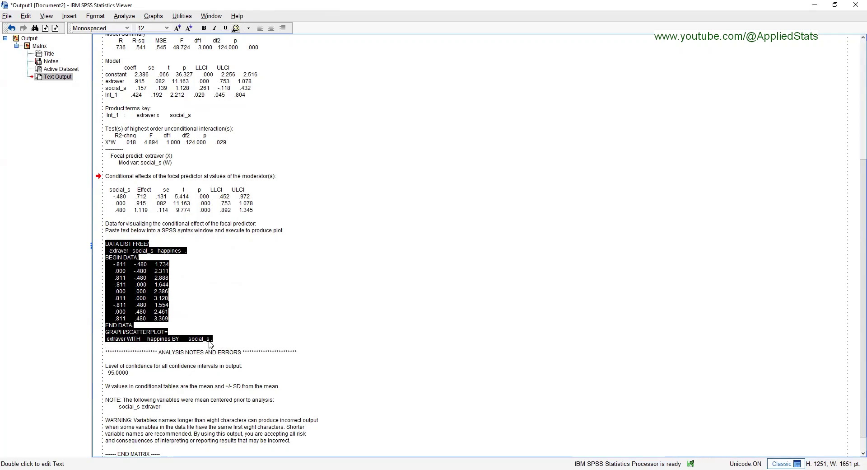
right_click(135, 289)
left_click(144, 309)
- Paste the copied plotting code into a new syntax file and run all of it to produce the scatterplot
left_click(7, 16)
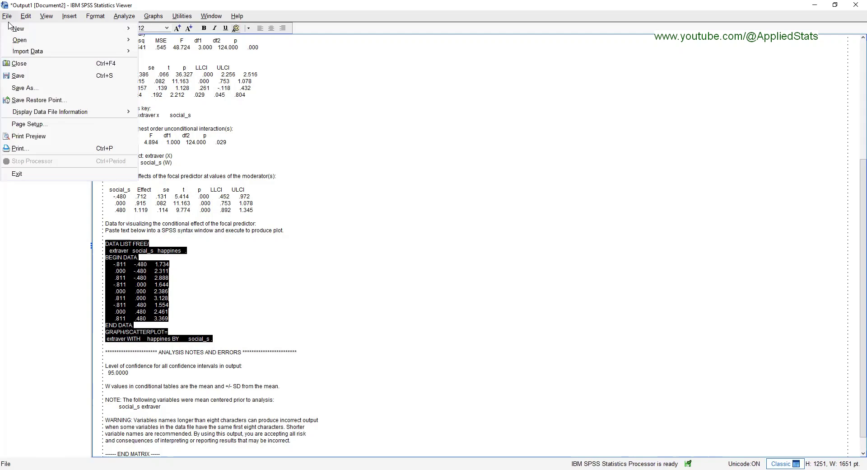
mouse_move(15, 30)
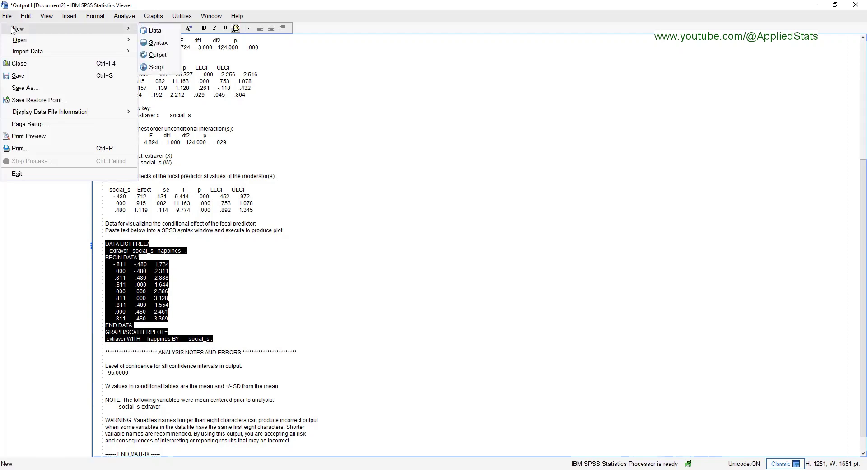
left_click(158, 43)
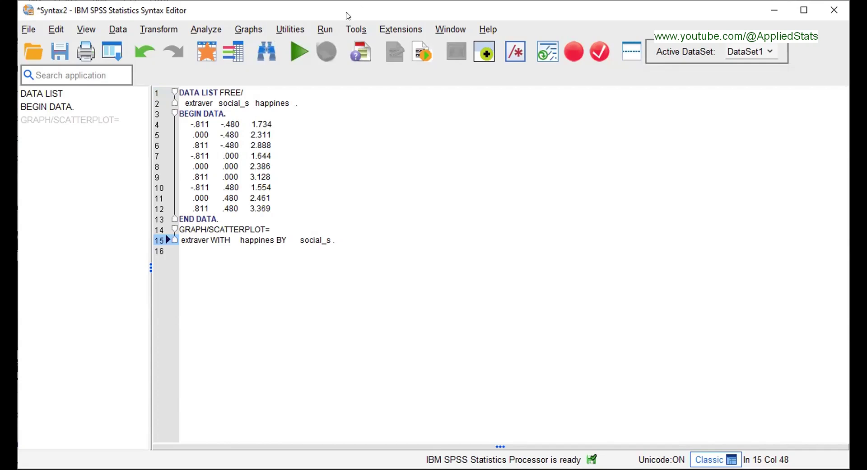
left_click(320, 29)
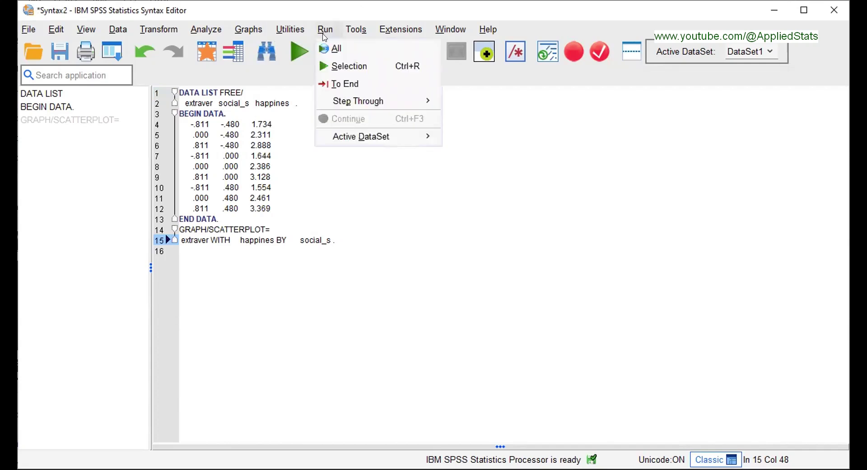
left_click(352, 50)
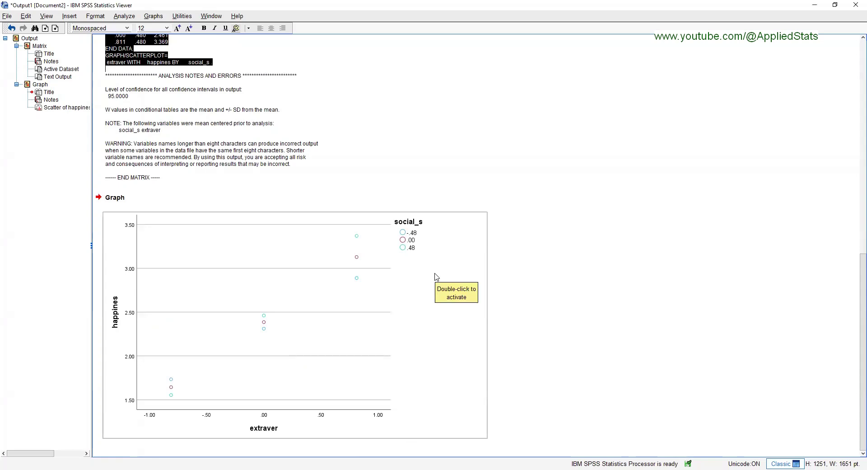
- Change the element type of the happiness-by-extraversion scatterplot to Fit Line and apply it, returning to the output
double_click(296, 296)
left_click(295, 296)
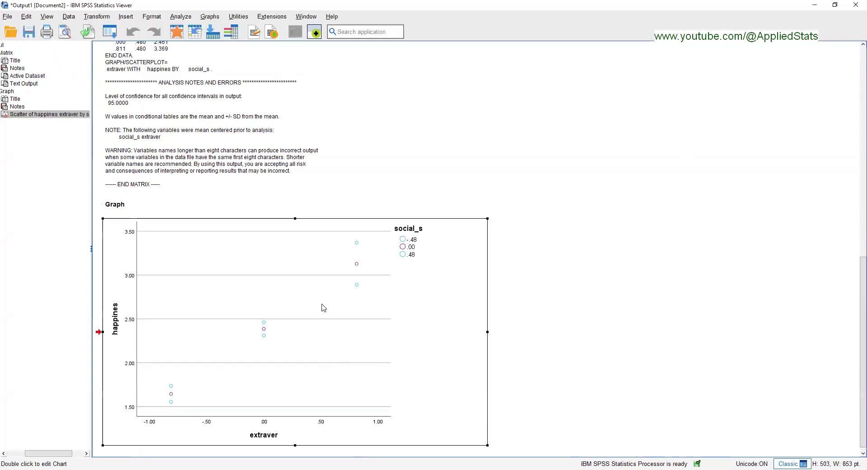
double_click(323, 307)
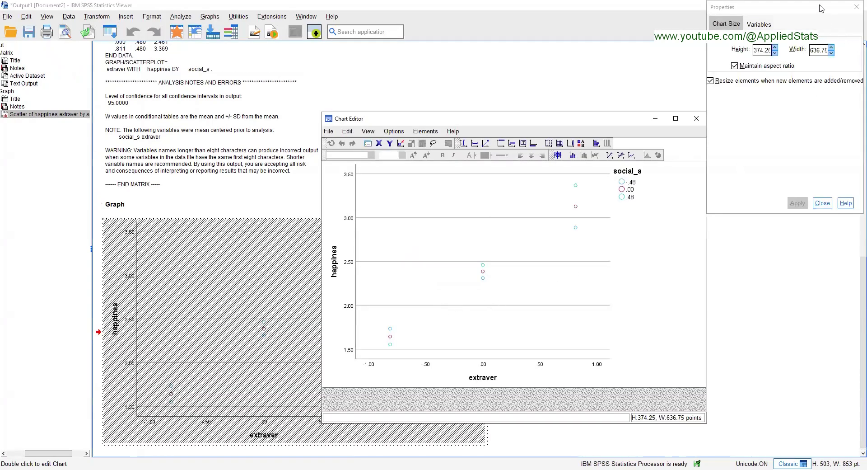
left_click_drag(821, 8, 286, 104)
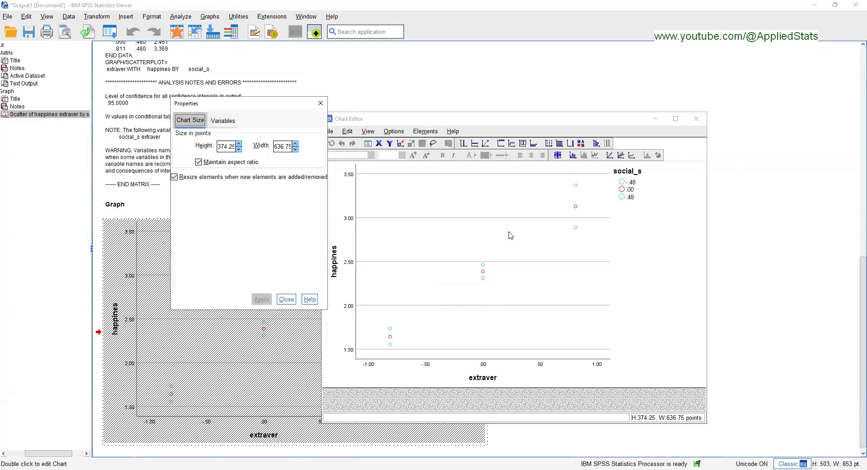
left_click(493, 234)
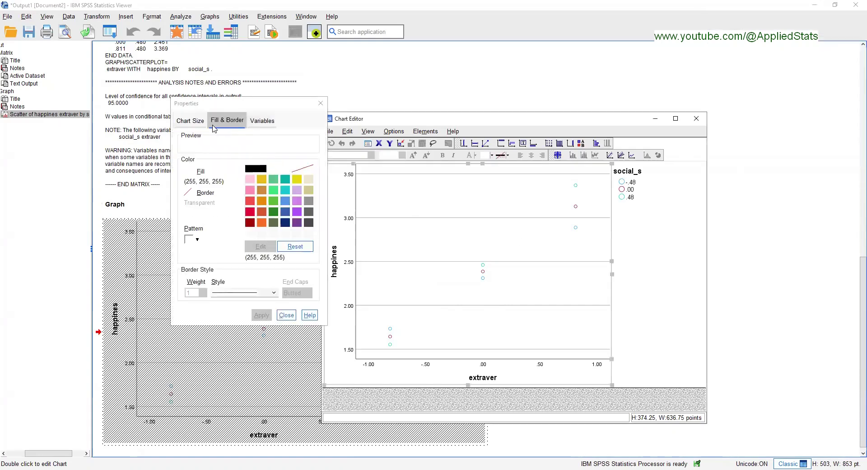
left_click(260, 124)
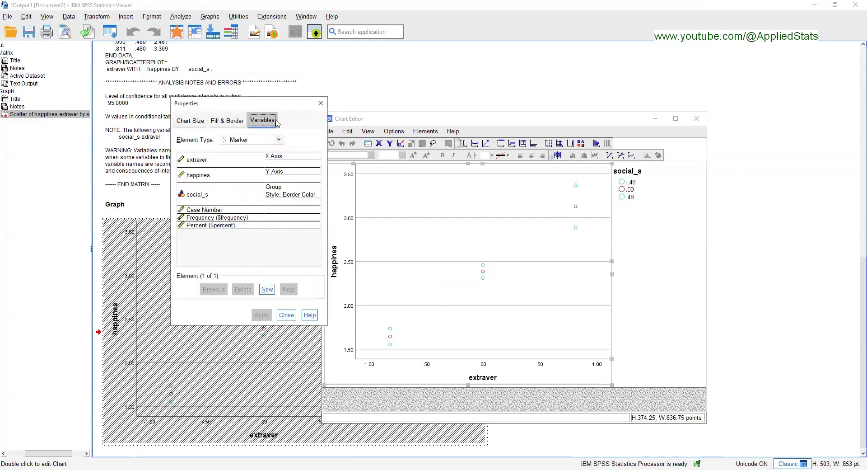
left_click_drag(260, 109, 249, 112)
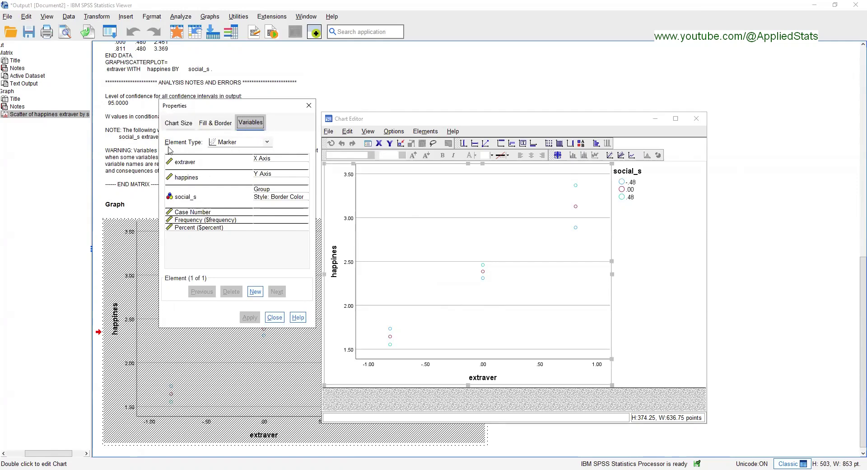
left_click(267, 143)
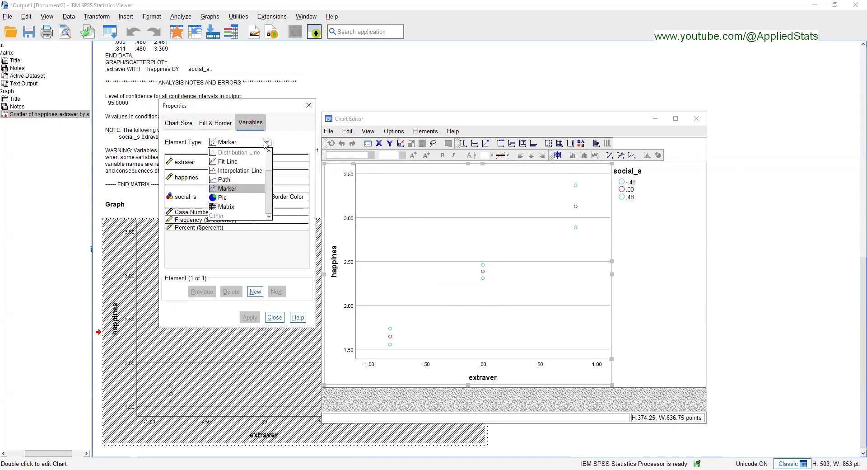
left_click(246, 162)
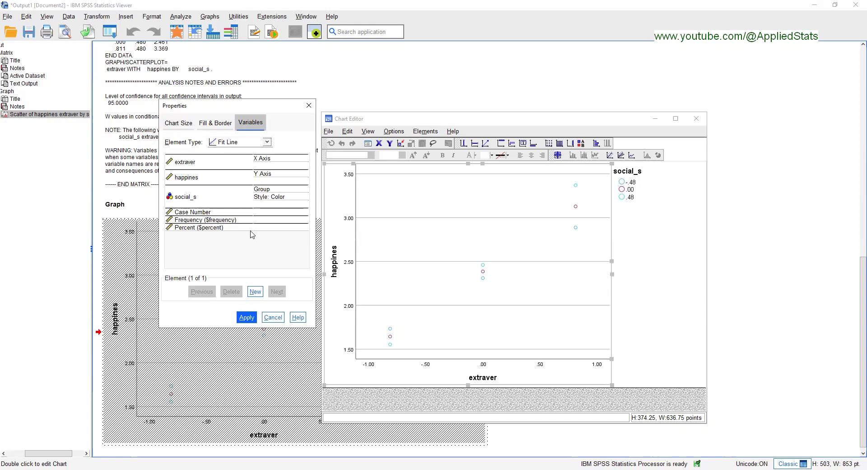
left_click(246, 318)
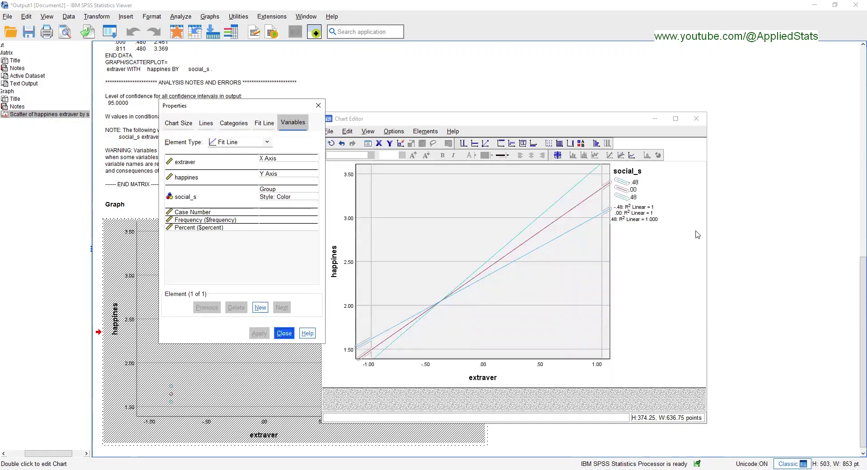
left_click(701, 121)
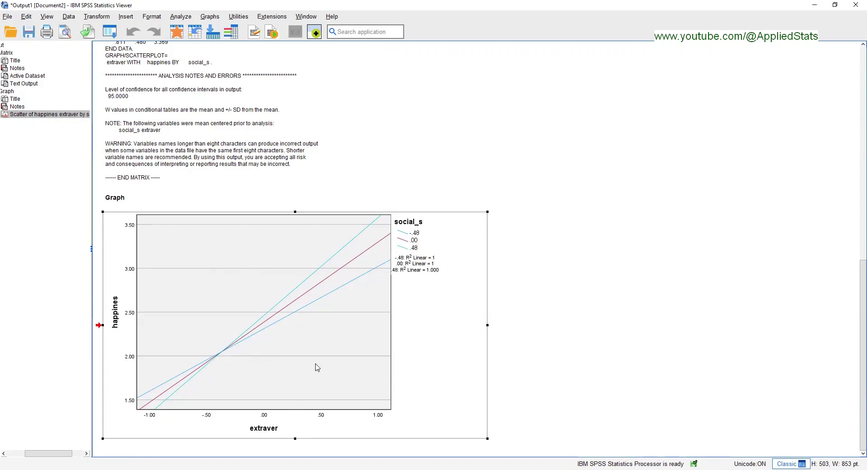
- Rename the legend title of the interaction plot as "Social support"
left_click_drag(863, 311, 852, 221)
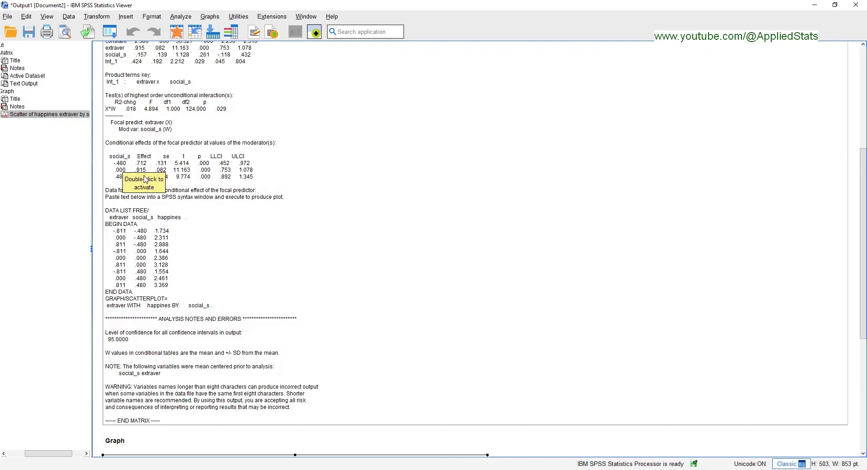
left_click(603, 298)
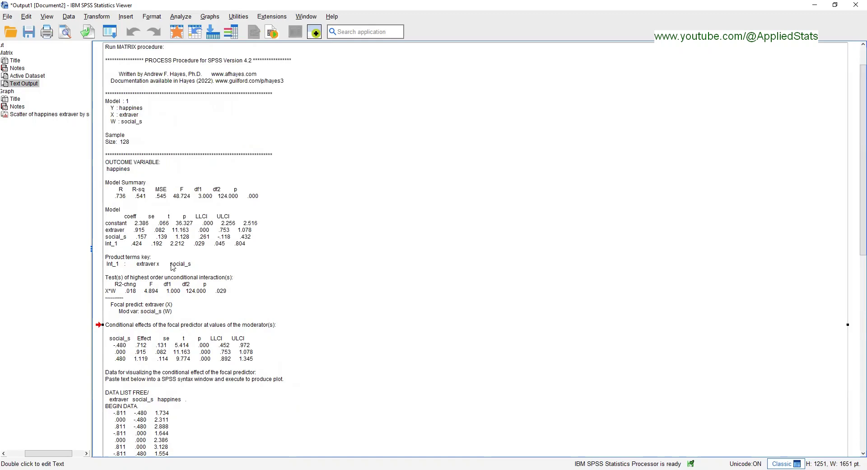
scroll(855, 228, "down", 10)
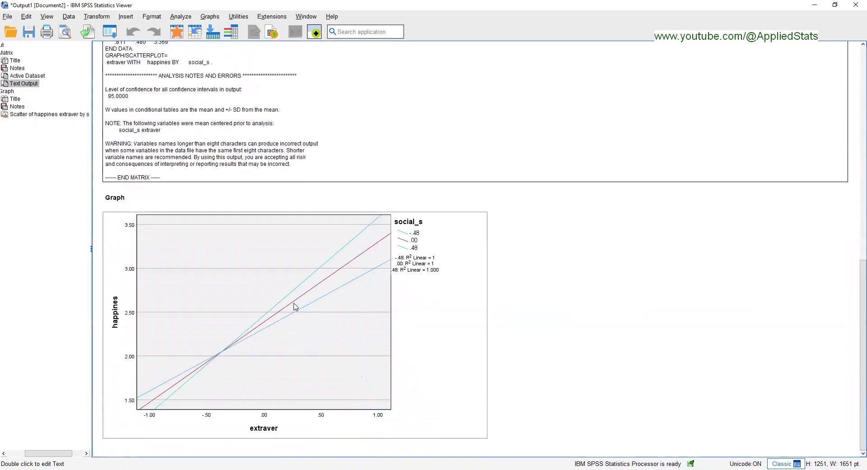
left_click(417, 312)
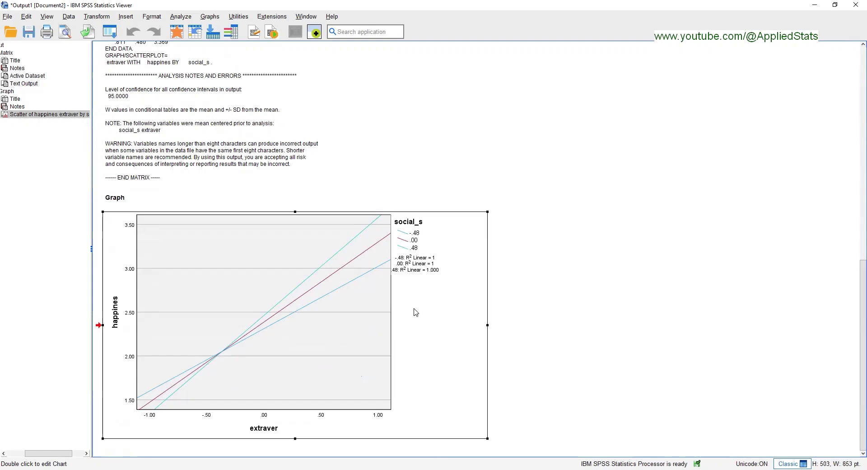
double_click(415, 312)
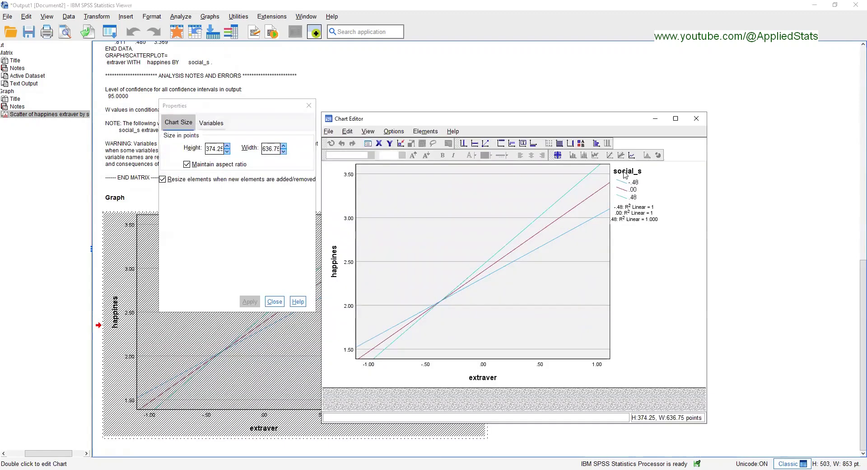
left_click(626, 176)
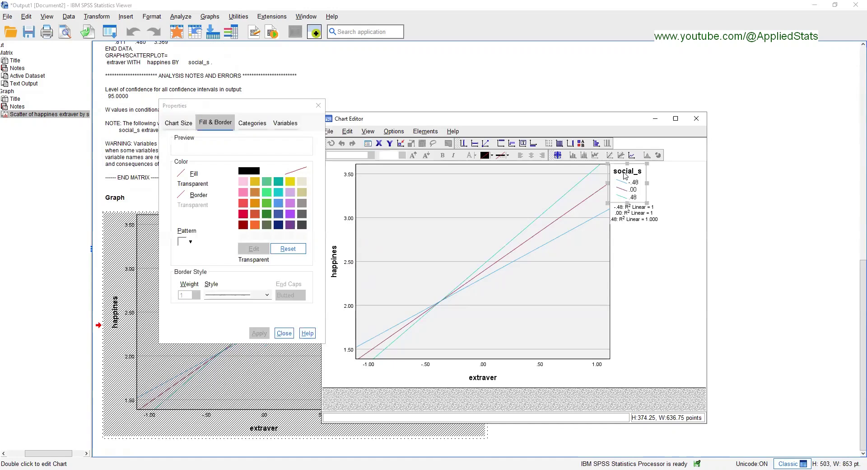
left_click(626, 173)
left_click_drag(644, 170, 599, 173)
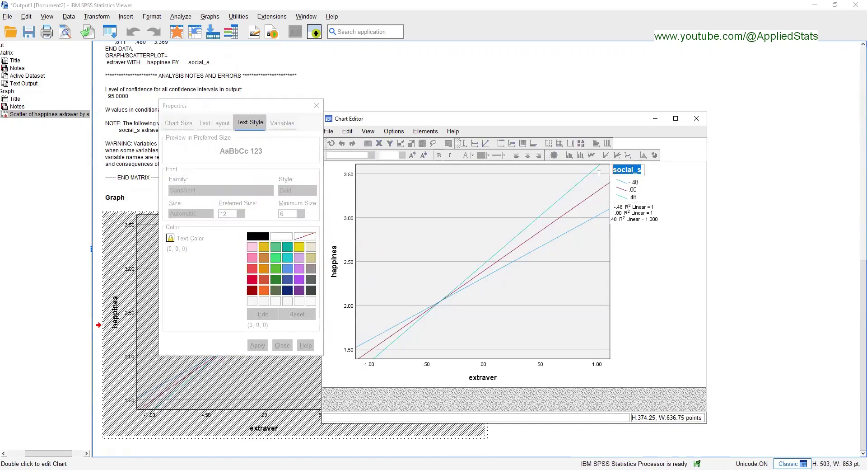
type("Social support")
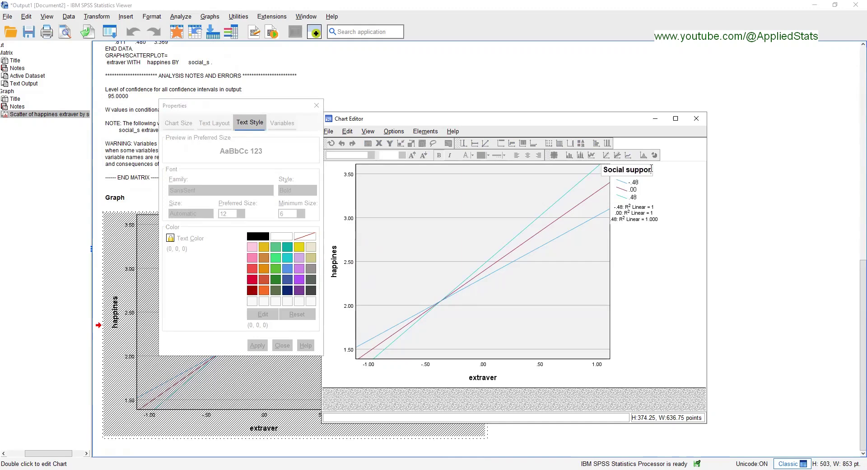
left_click(679, 273)
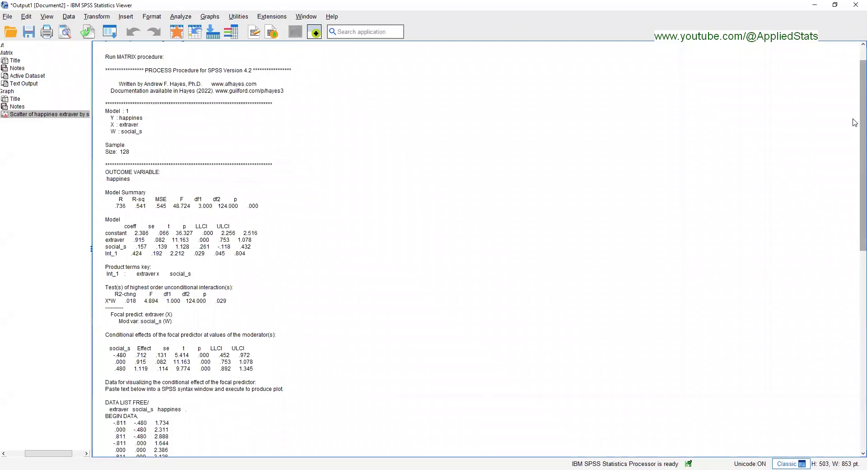
- Review the PROCESS coefficients and confidence intervals, the conditional effects by moderator level, and the edited interaction plot
scroll(855, 122, "down", 1)
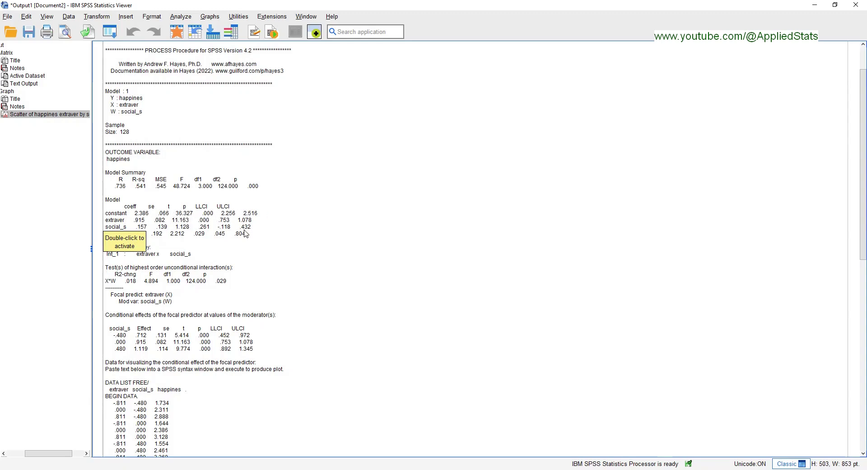
scroll(853, 262, "down", 8)
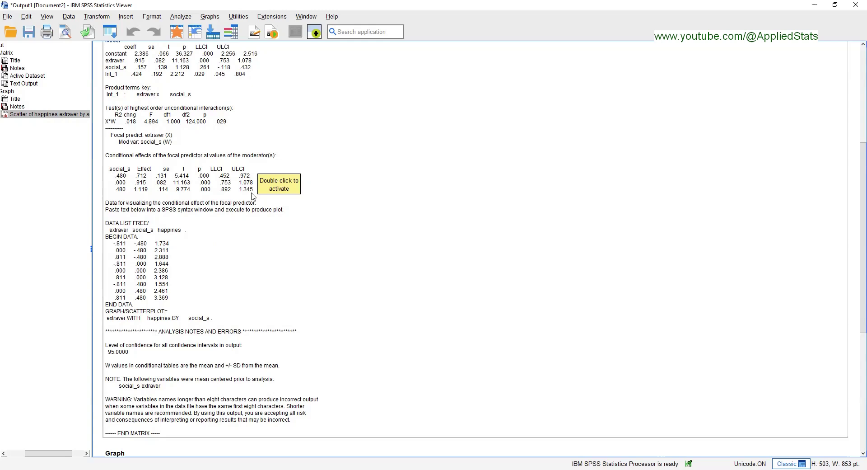
scroll(854, 244, "down", 6)
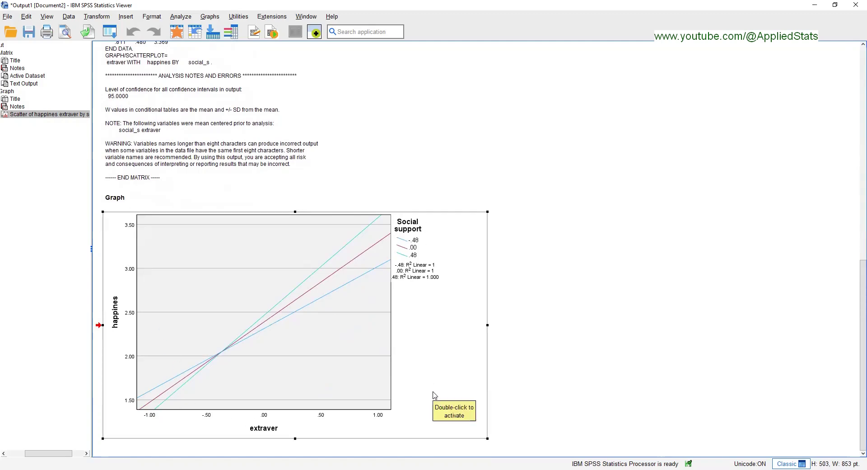
- Switch to the Word handout and read the Reporting paragraph, checking the explained variance, R², F and p values
key("alt+Tab")
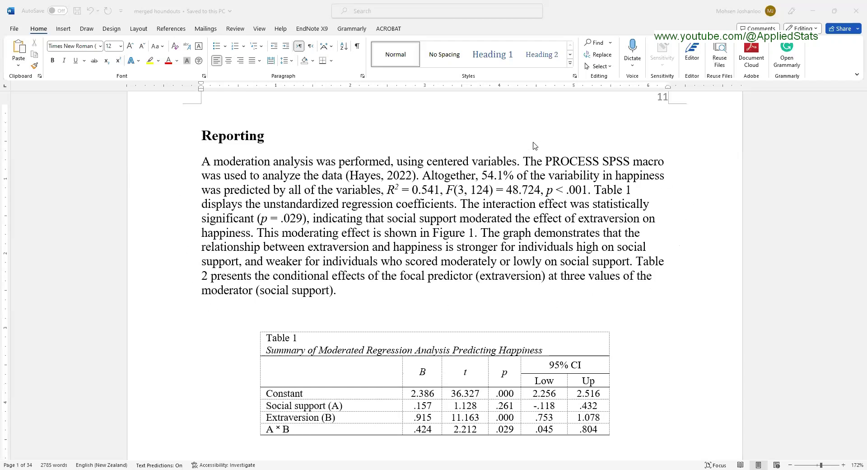
left_click(527, 162)
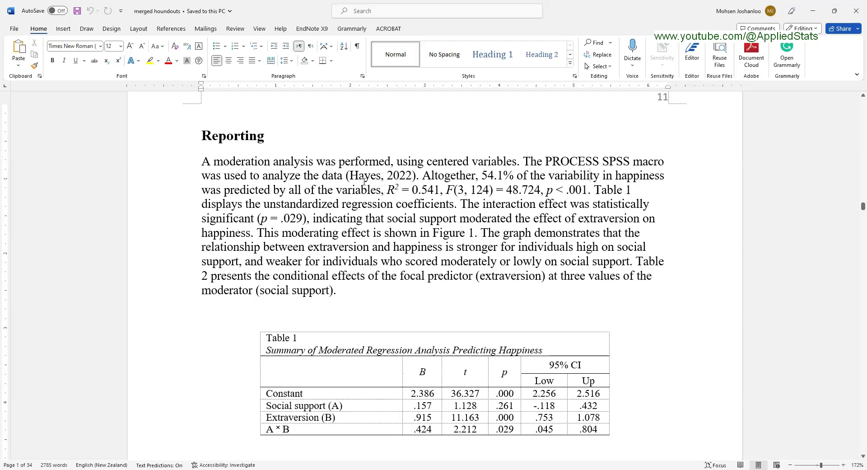
left_click_drag(855, 208, 855, 214)
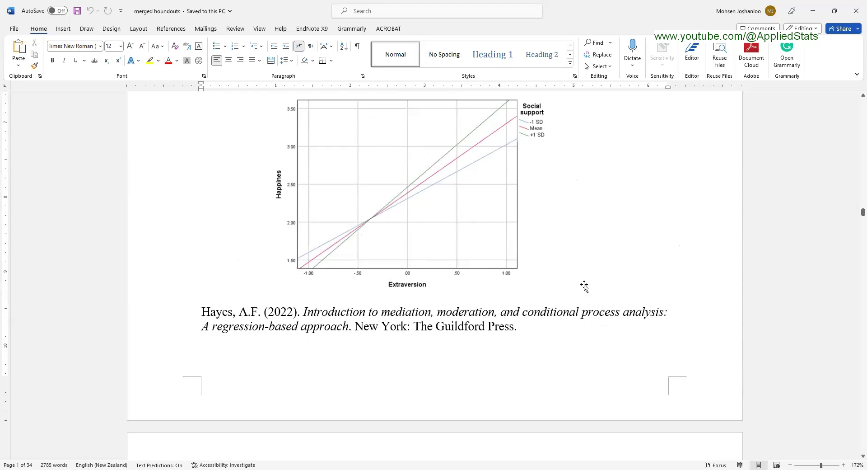
left_click_drag(855, 212, 856, 209)
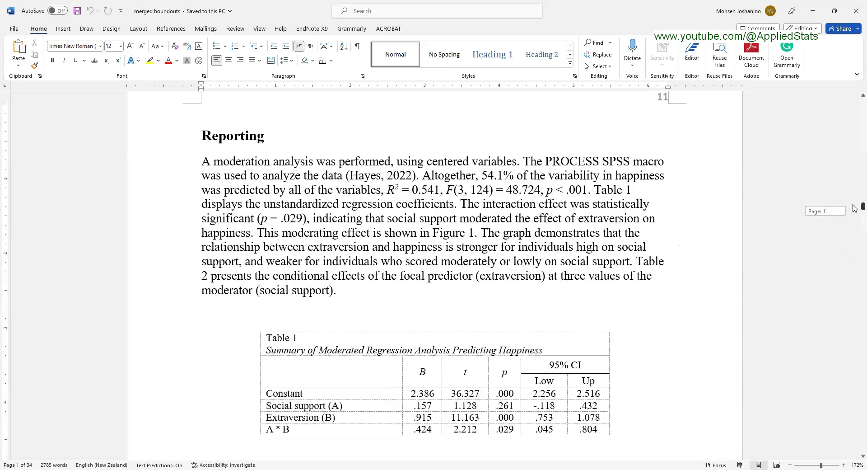
left_click_drag(481, 175, 500, 176)
left_click(425, 203)
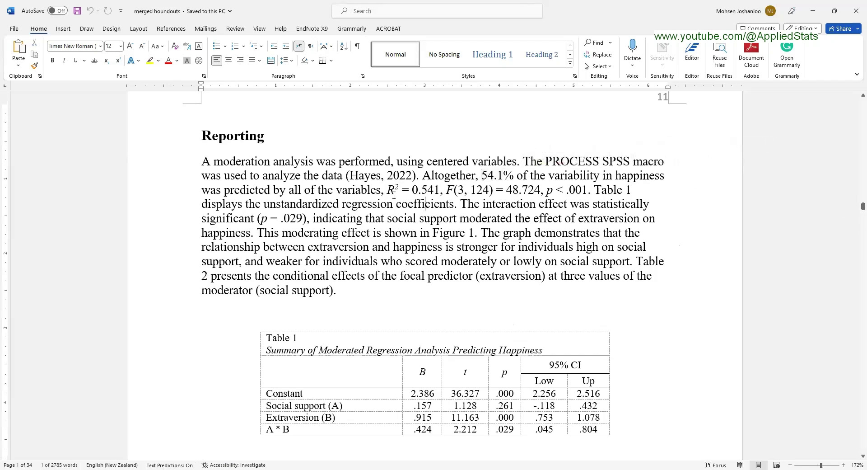
left_click_drag(387, 190, 576, 194)
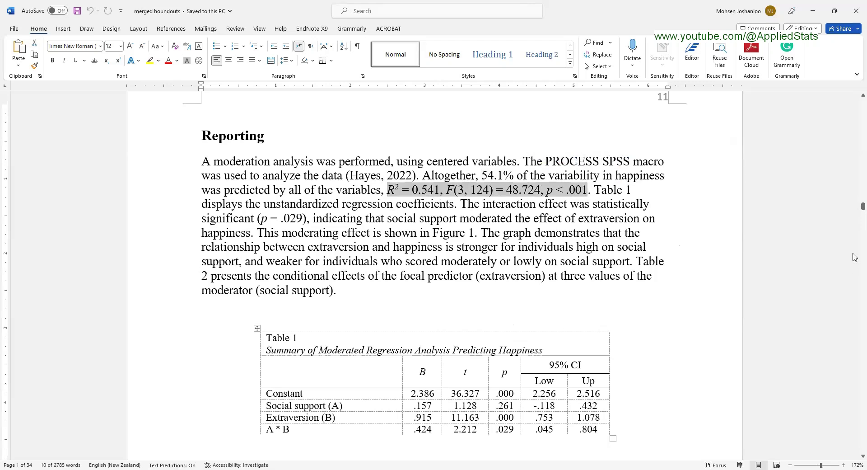
- Examine Table 1 with the interaction's p value, Table 2 with the conditional effects of extraversion, and the interaction graph
left_click_drag(855, 211, 855, 212)
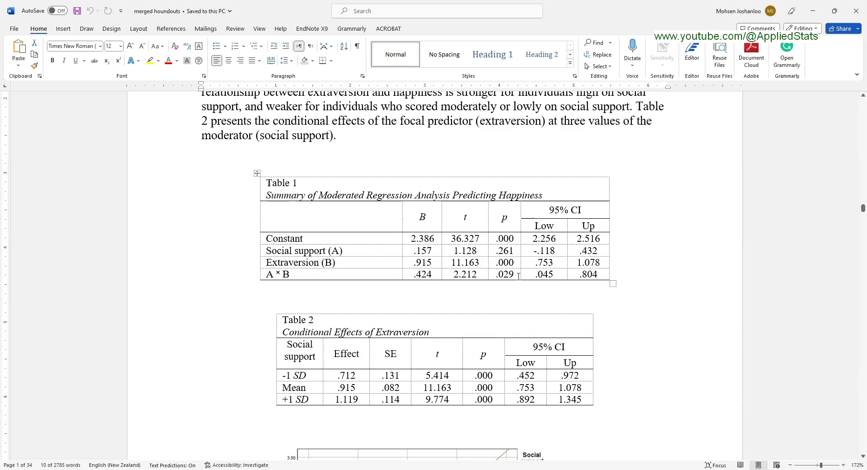
left_click_drag(519, 274, 491, 274)
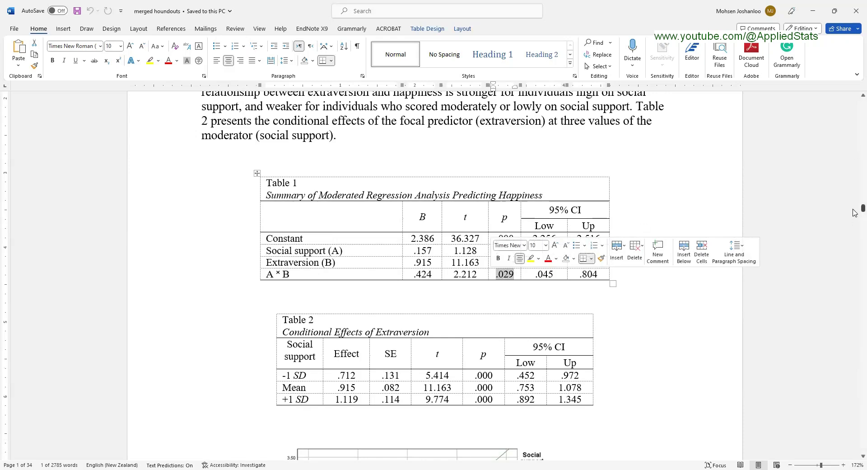
left_click_drag(855, 212, 856, 214)
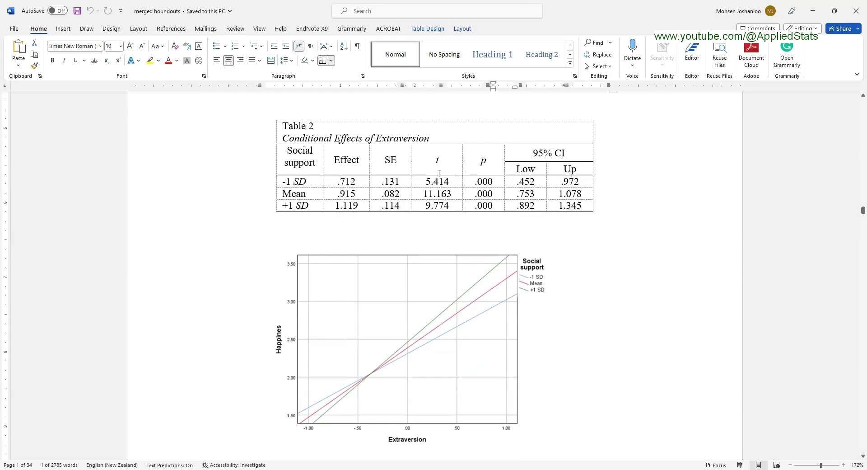
left_click_drag(855, 214, 854, 214)
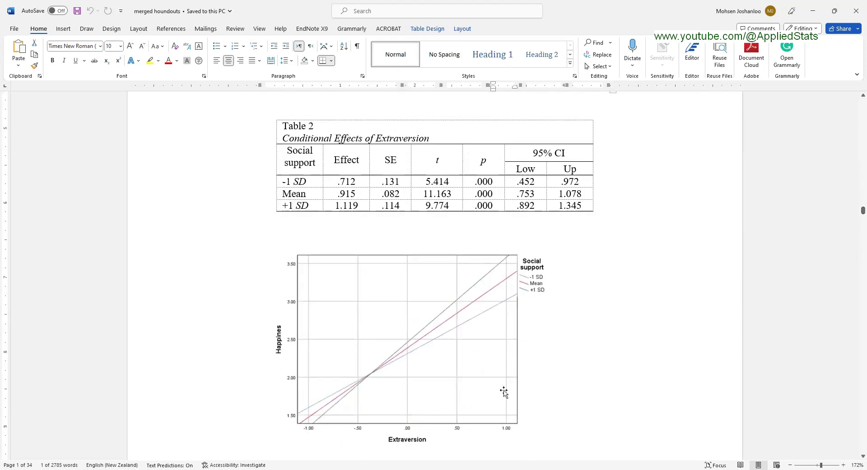